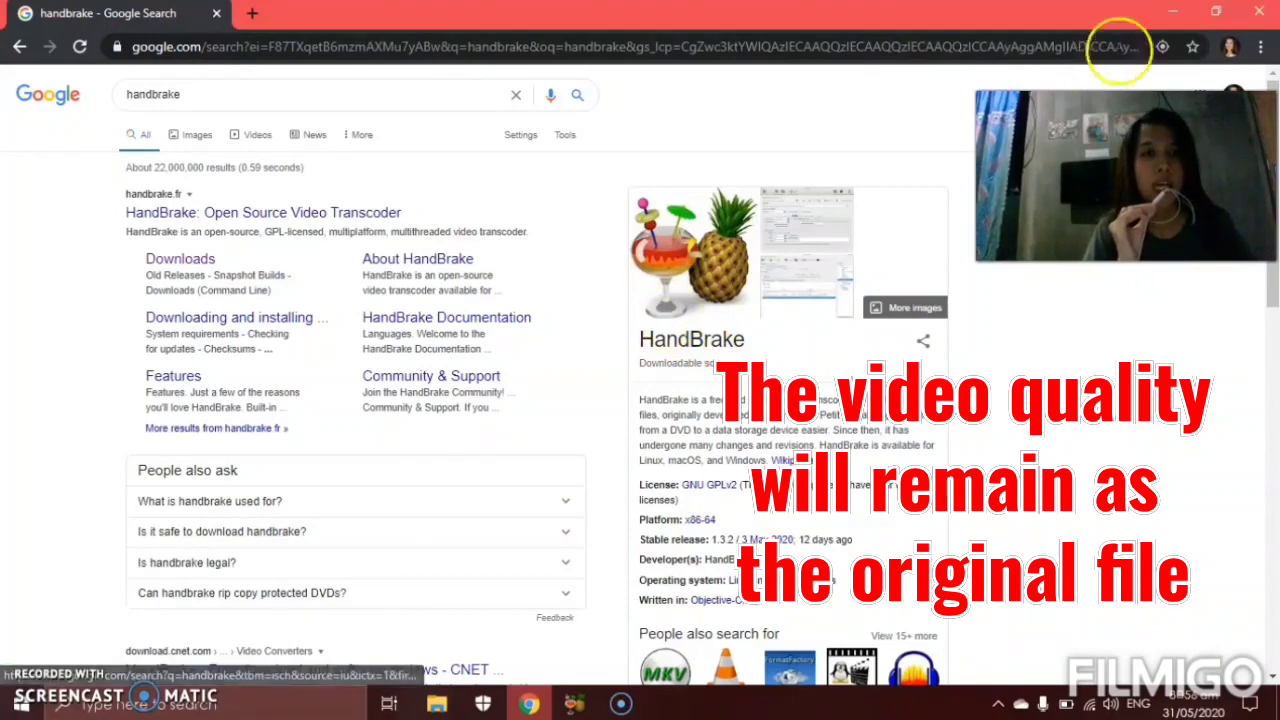
- Minimize the browser to reach the desktop and launch HandBrake
left_click(1172, 13)
left_click(1030, 652)
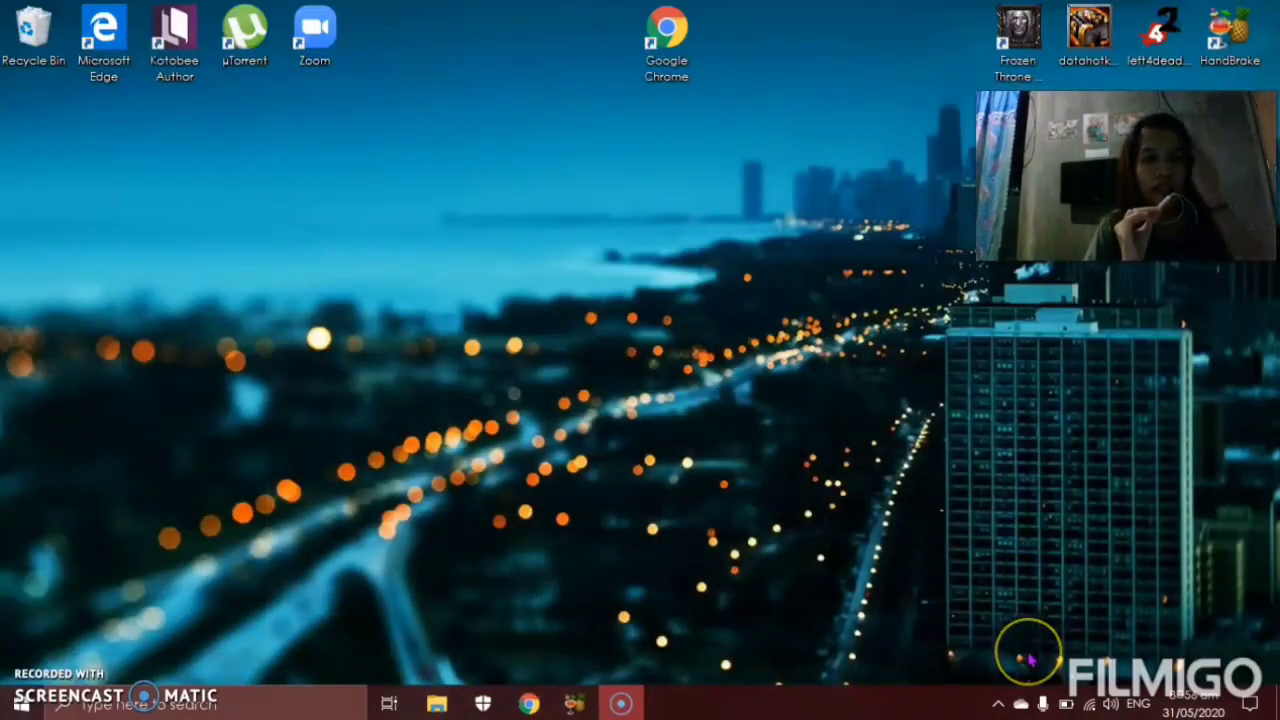
double_click(1240, 45)
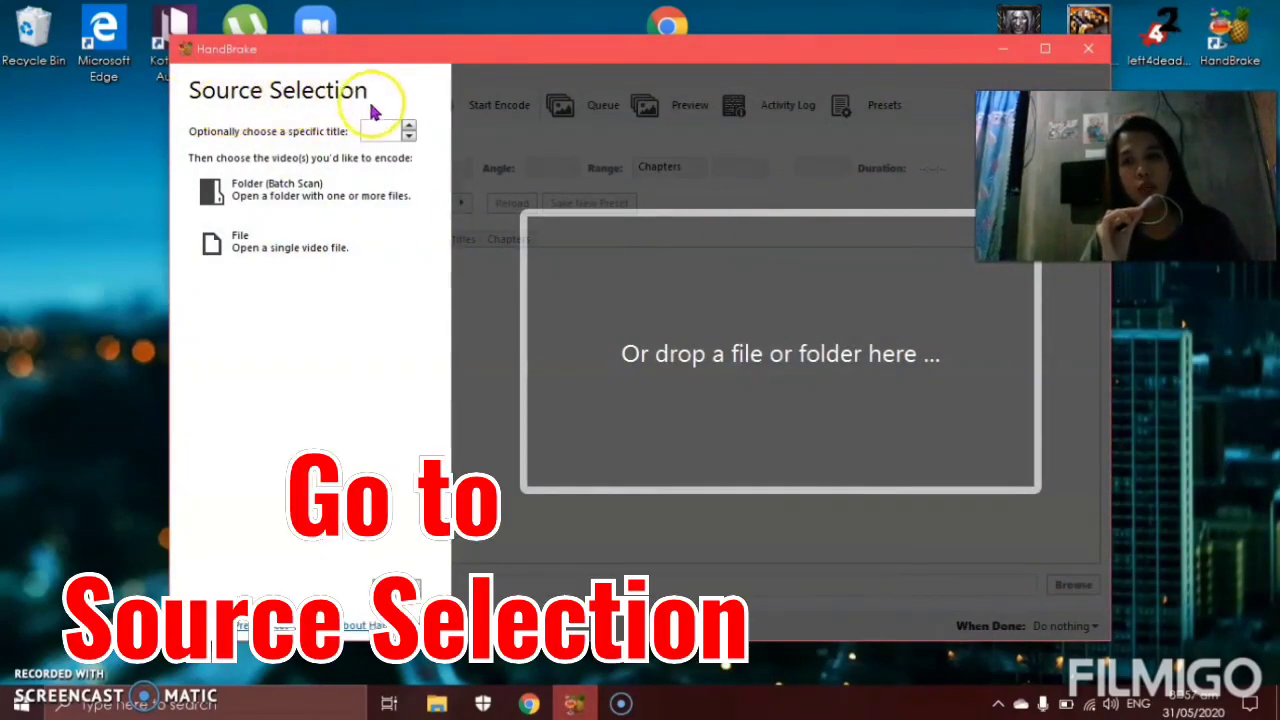
left_click(293, 256)
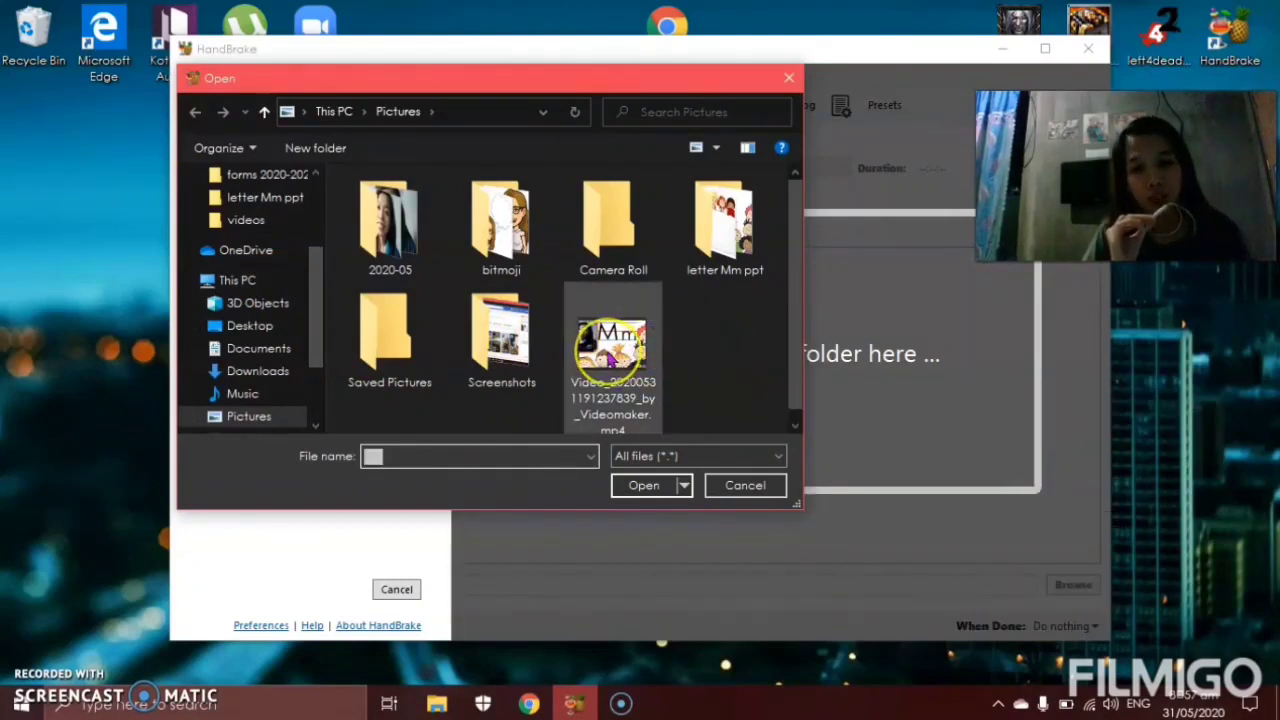
scroll(615, 350, "down", 1)
left_click(610, 345)
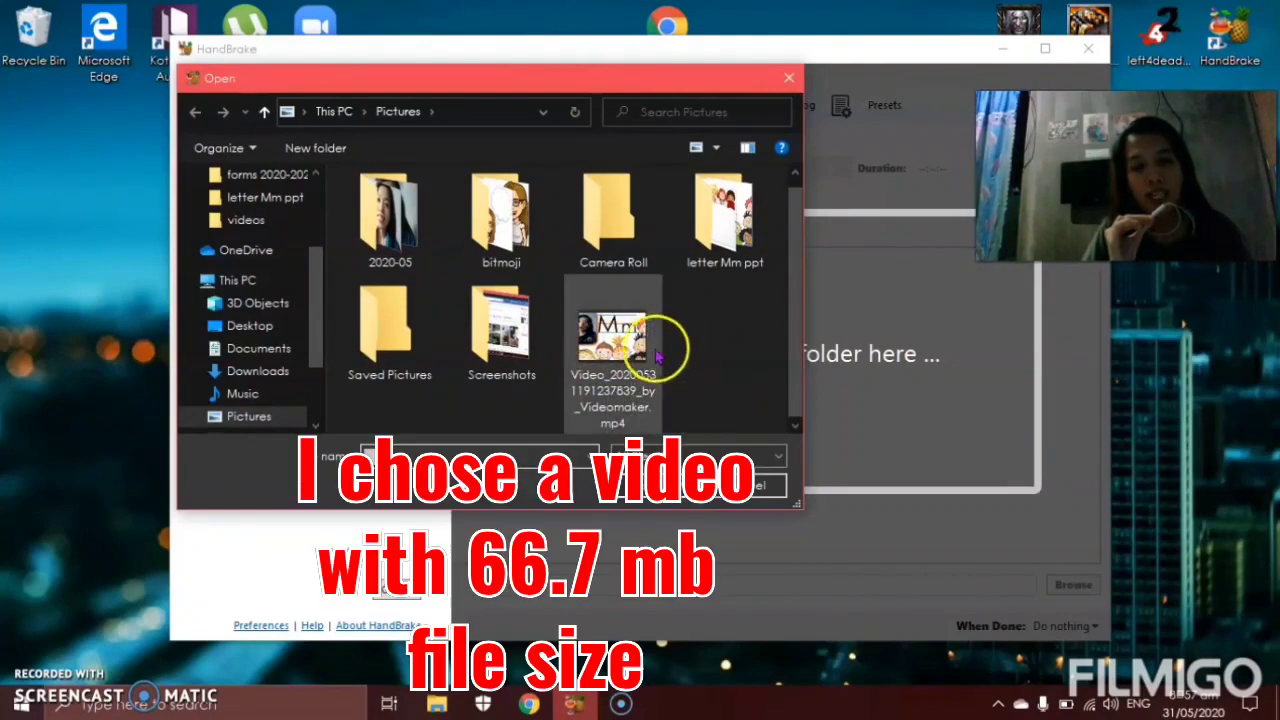
left_click(648, 352)
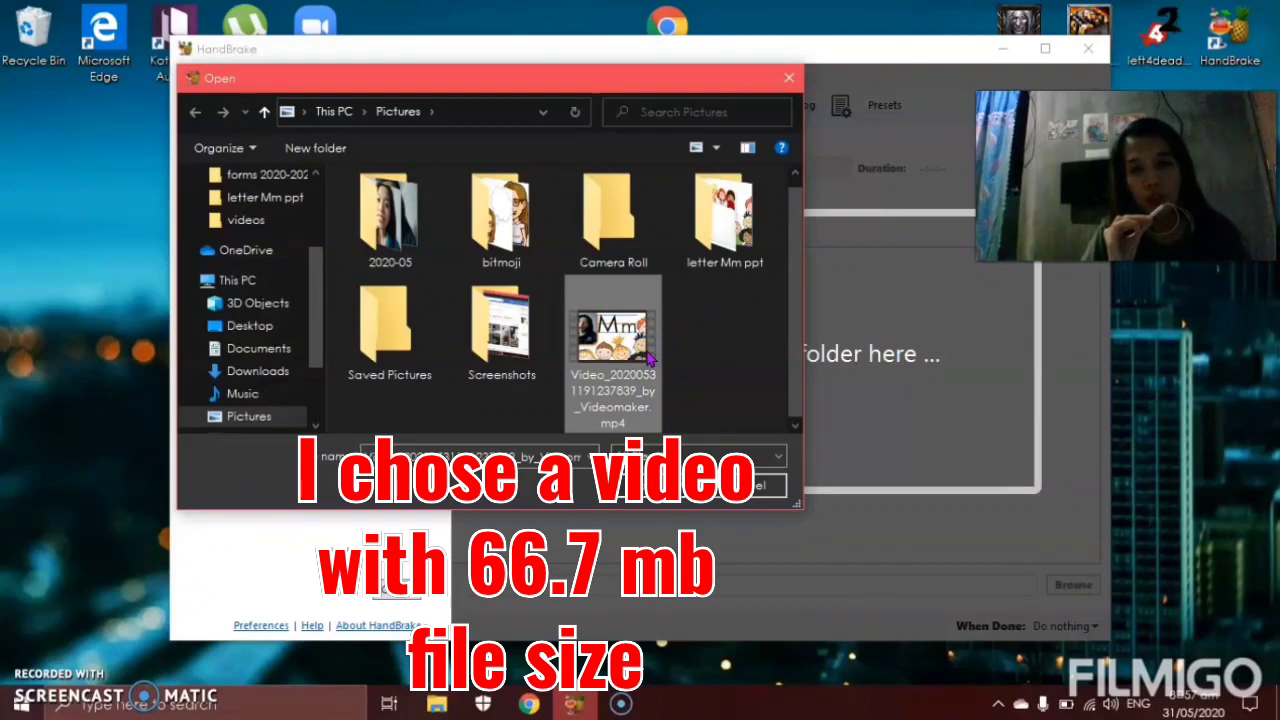
mouse_move(611, 371)
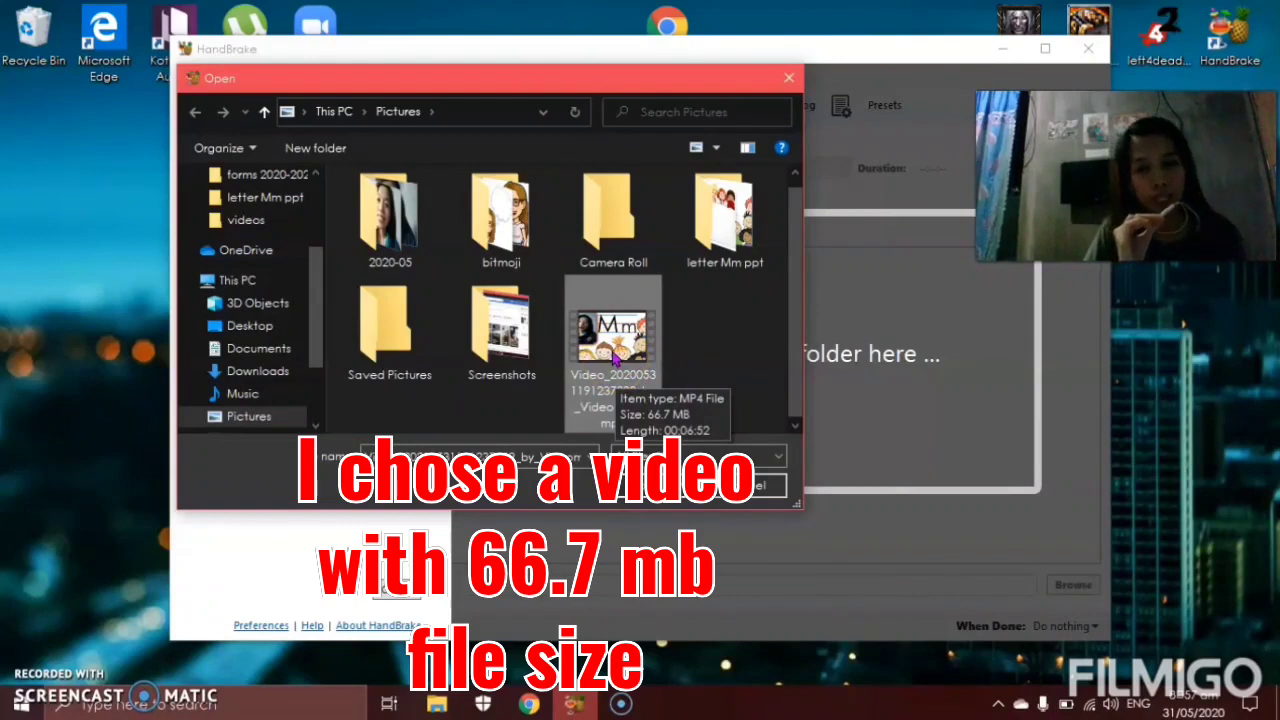
double_click(613, 350)
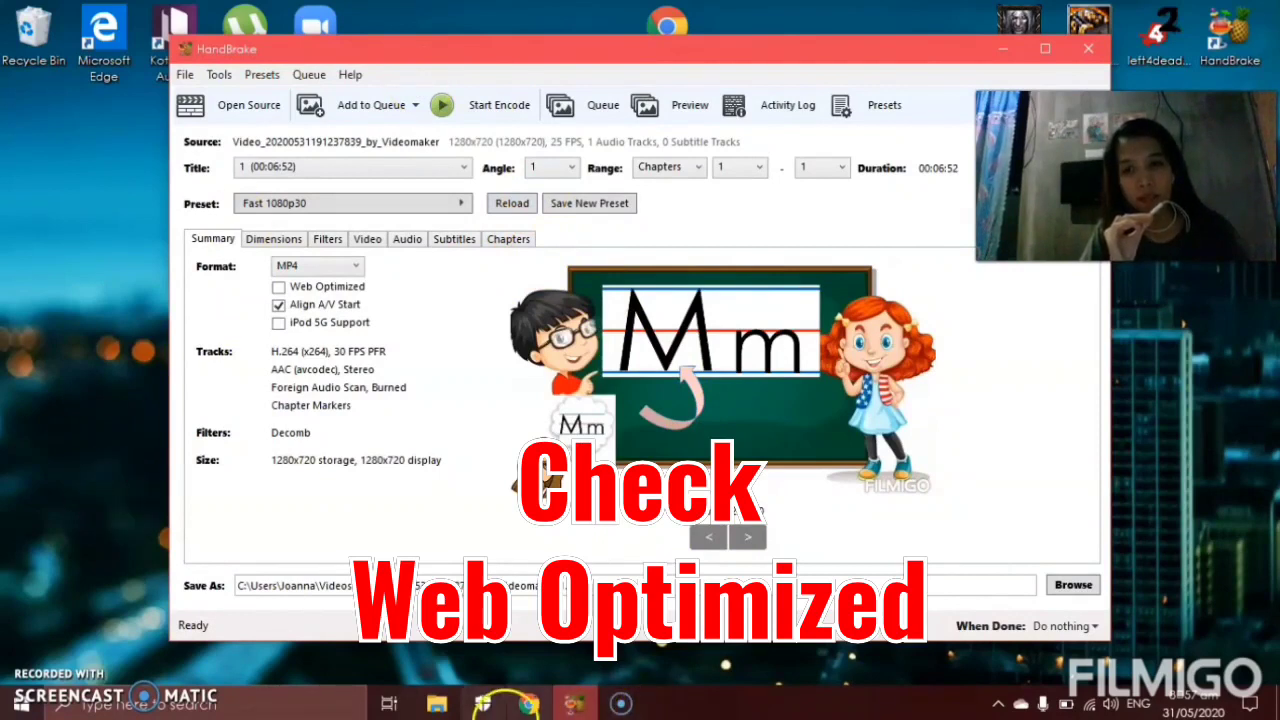
- Enable Web Optimized for the MP4 output and set the video framerate to Same as source
left_click(279, 287)
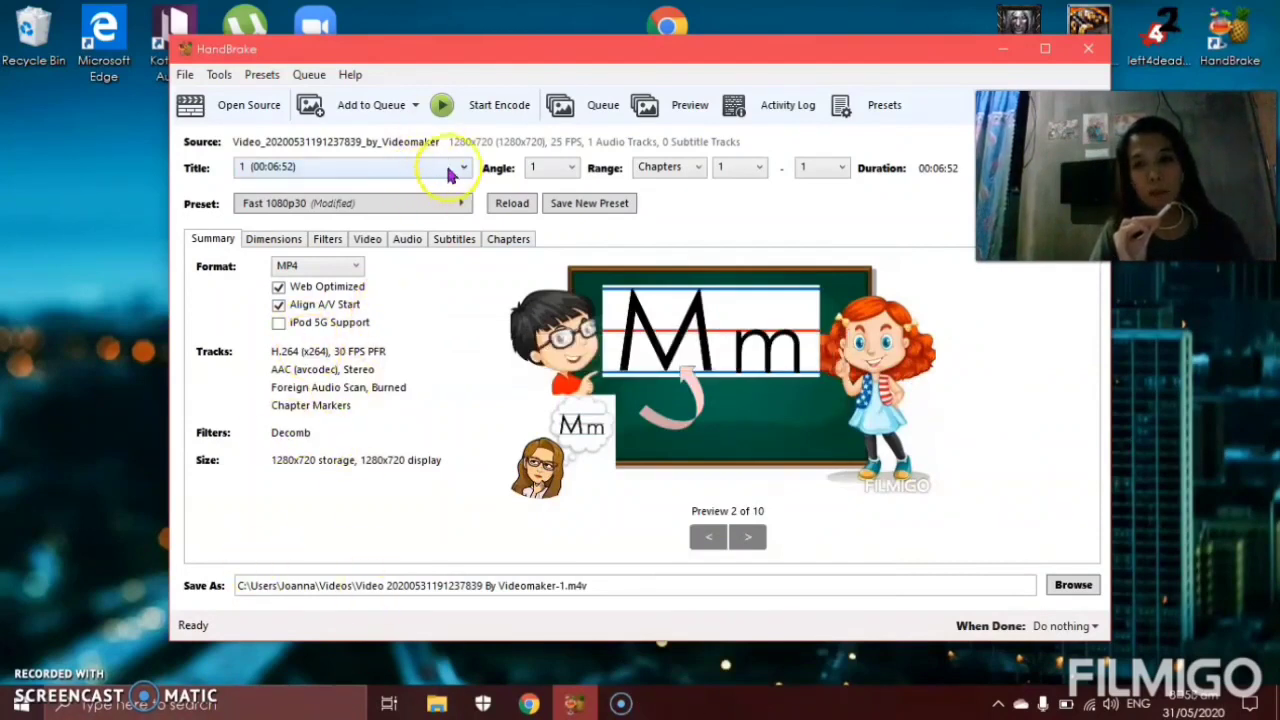
left_click(364, 240)
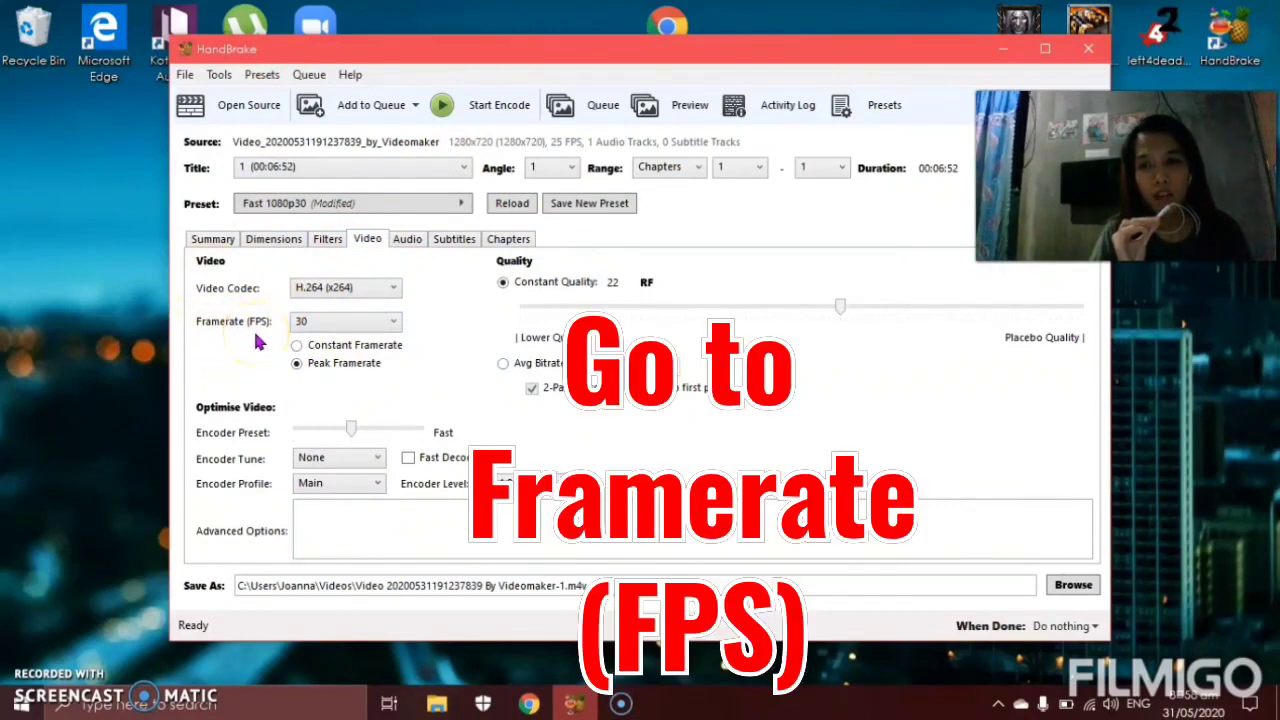
left_click(385, 325)
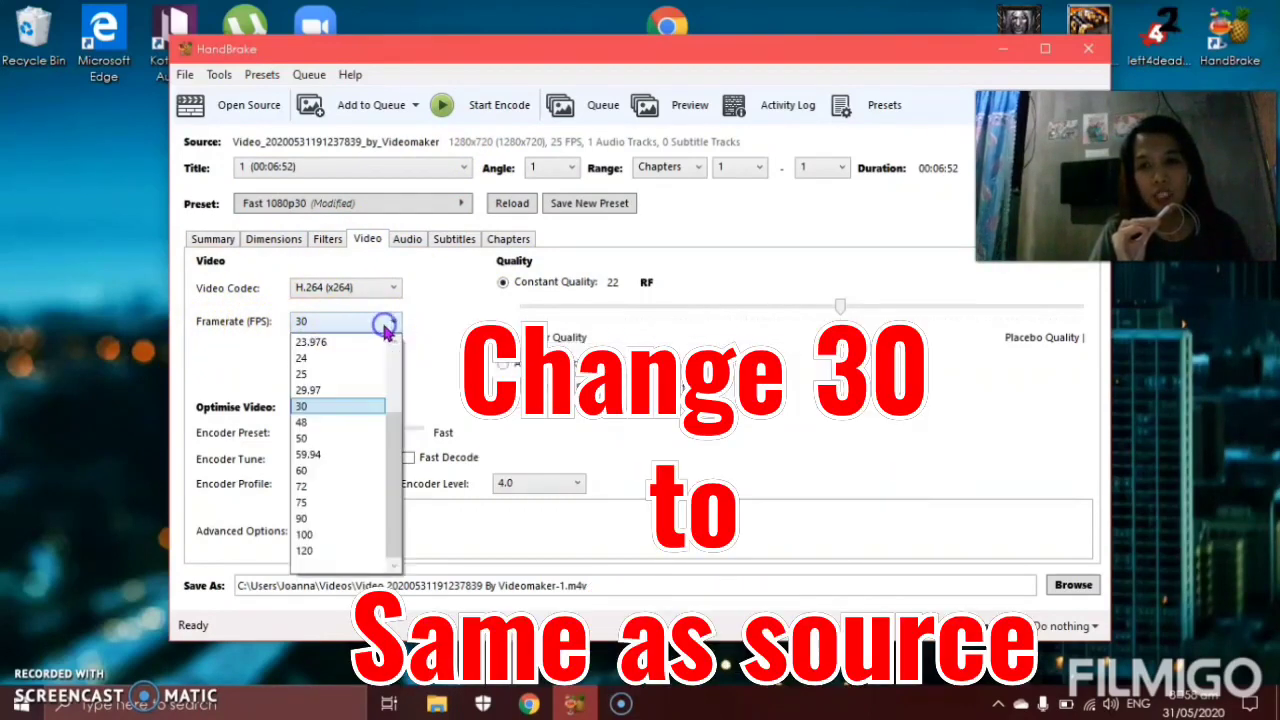
left_click_drag(403, 449, 404, 385)
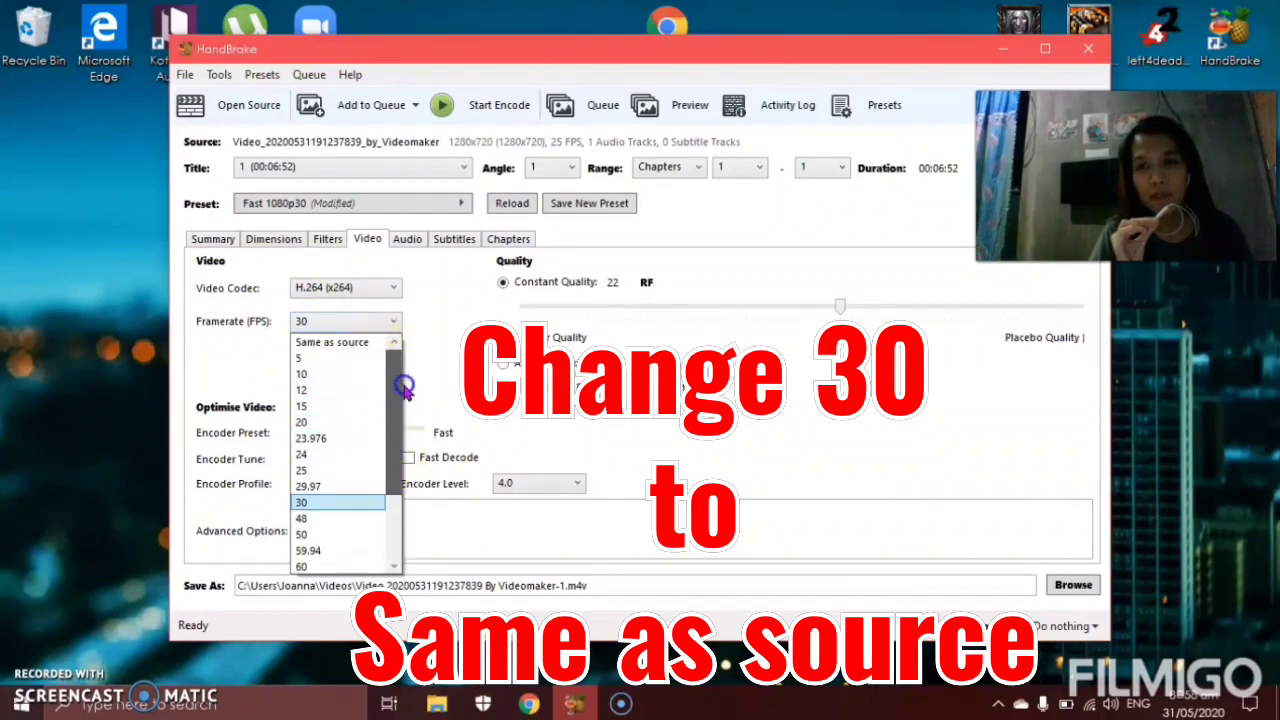
left_click(360, 343)
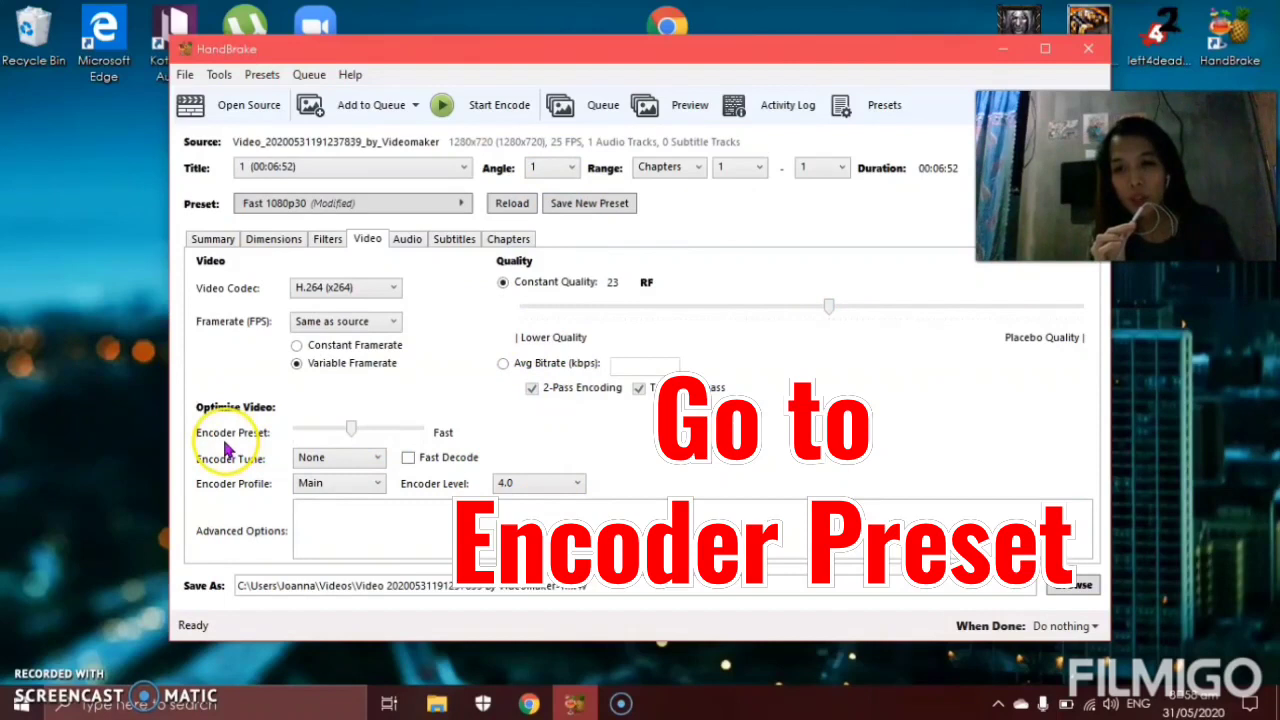
- Set the video encoder preset to VerySlow
left_click(354, 433)
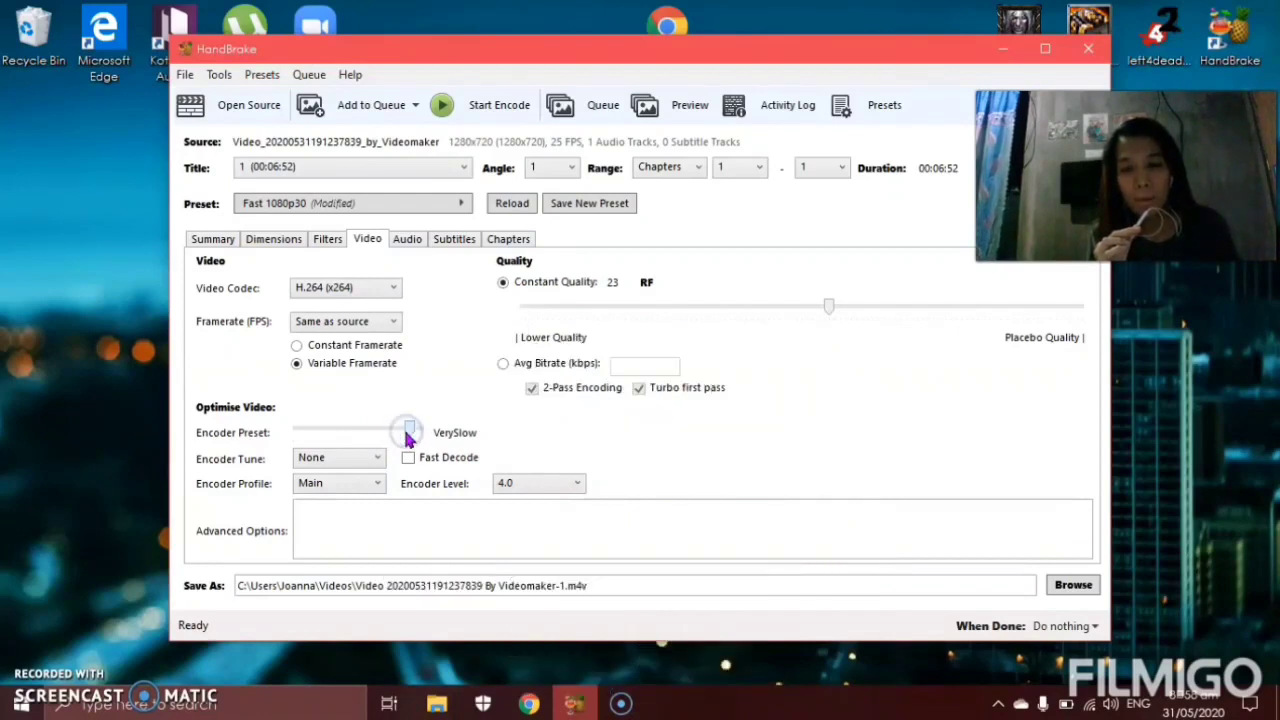
left_click(423, 369)
left_click(418, 414)
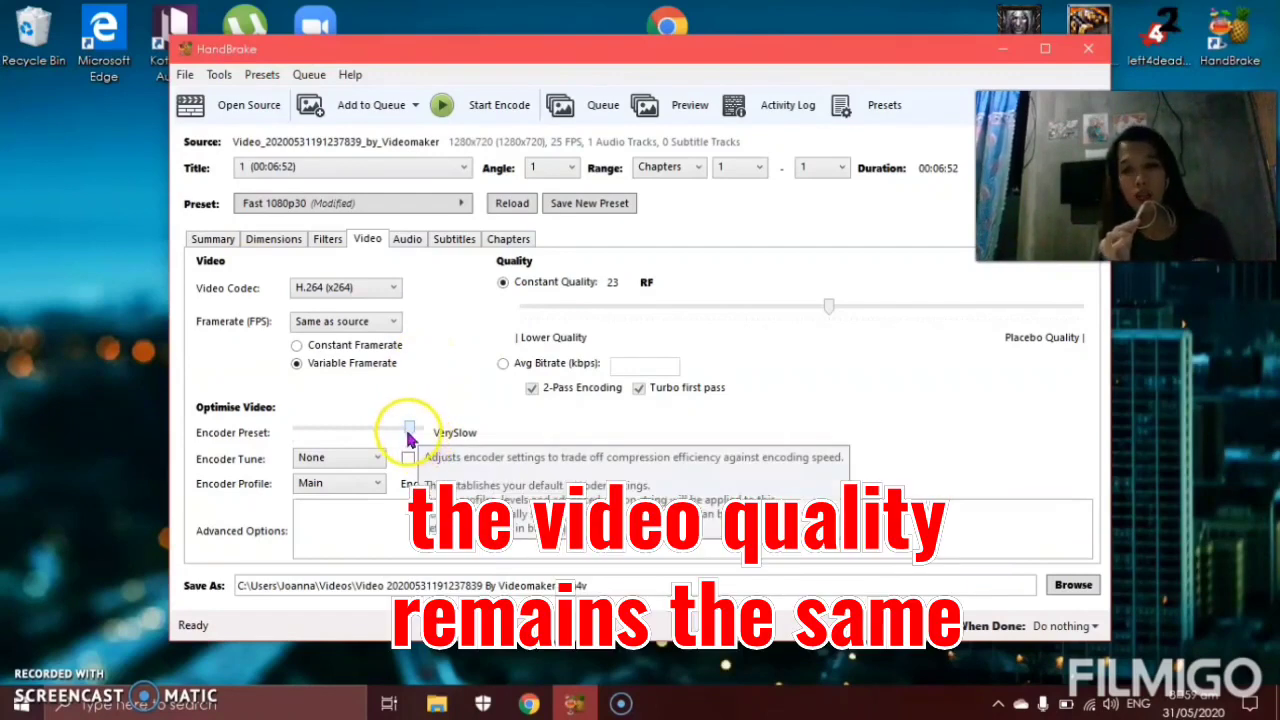
left_click_drag(408, 431, 416, 431)
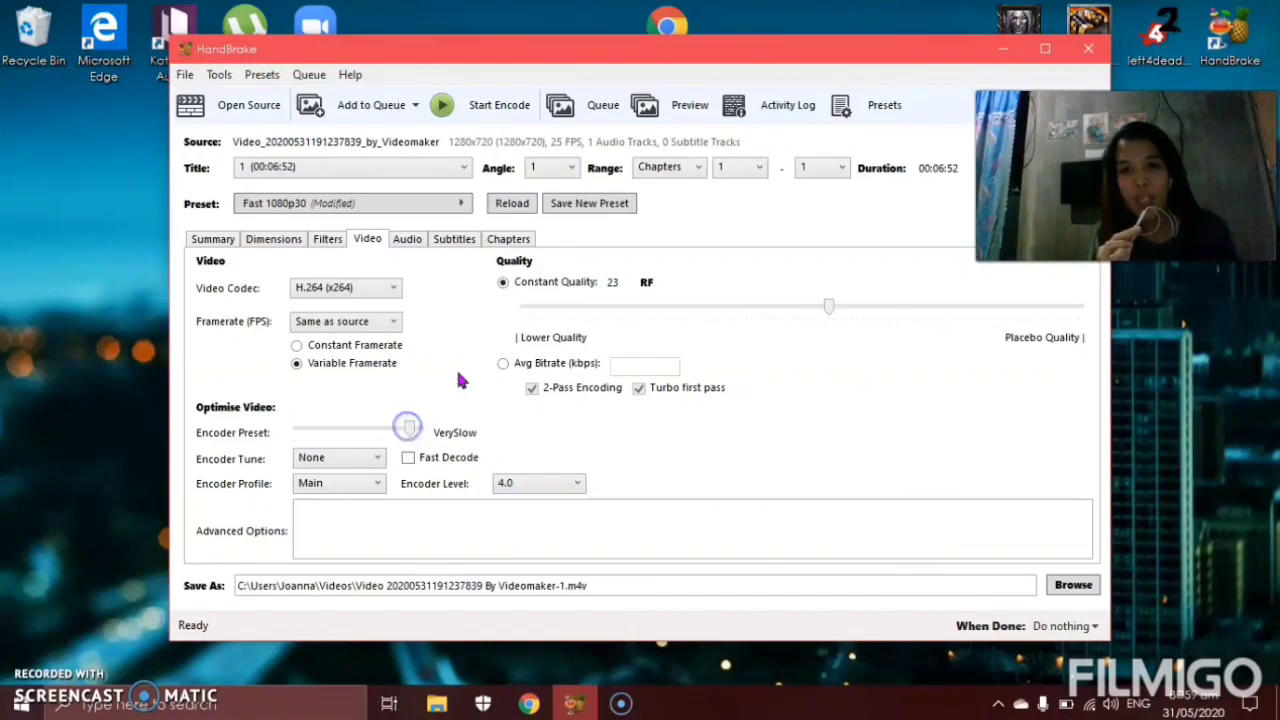
left_click(406, 242)
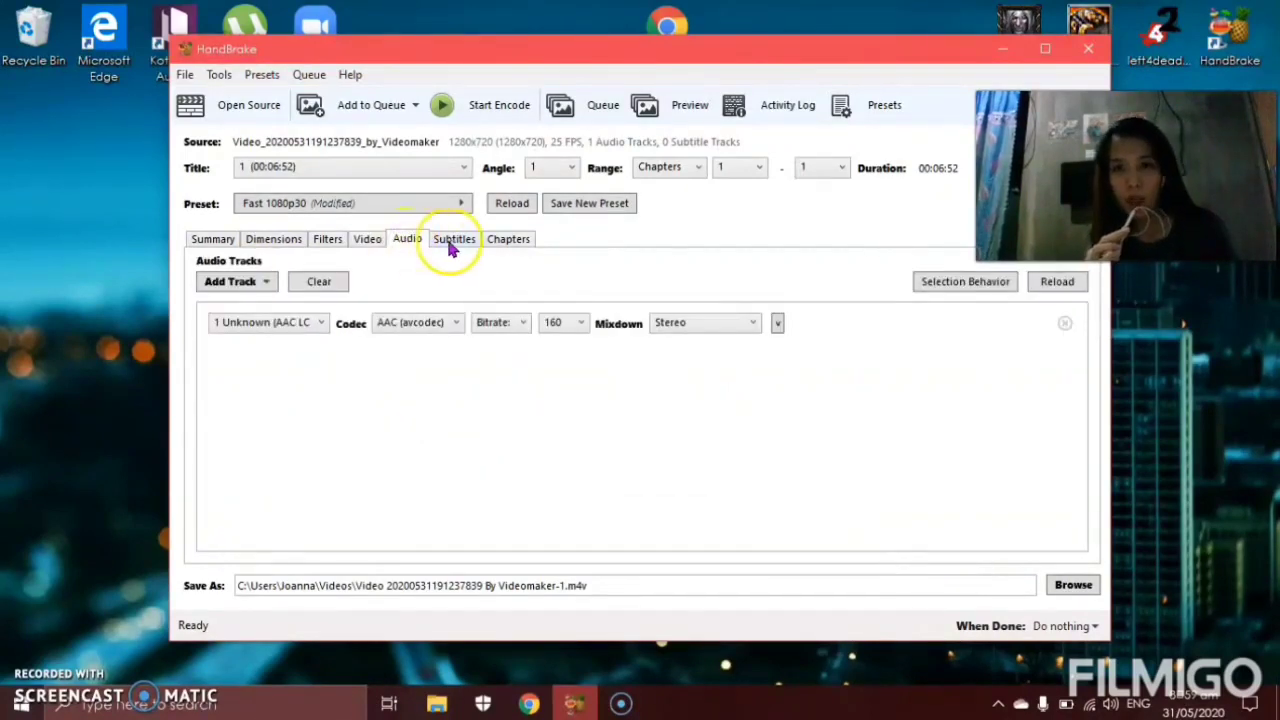
left_click(330, 242)
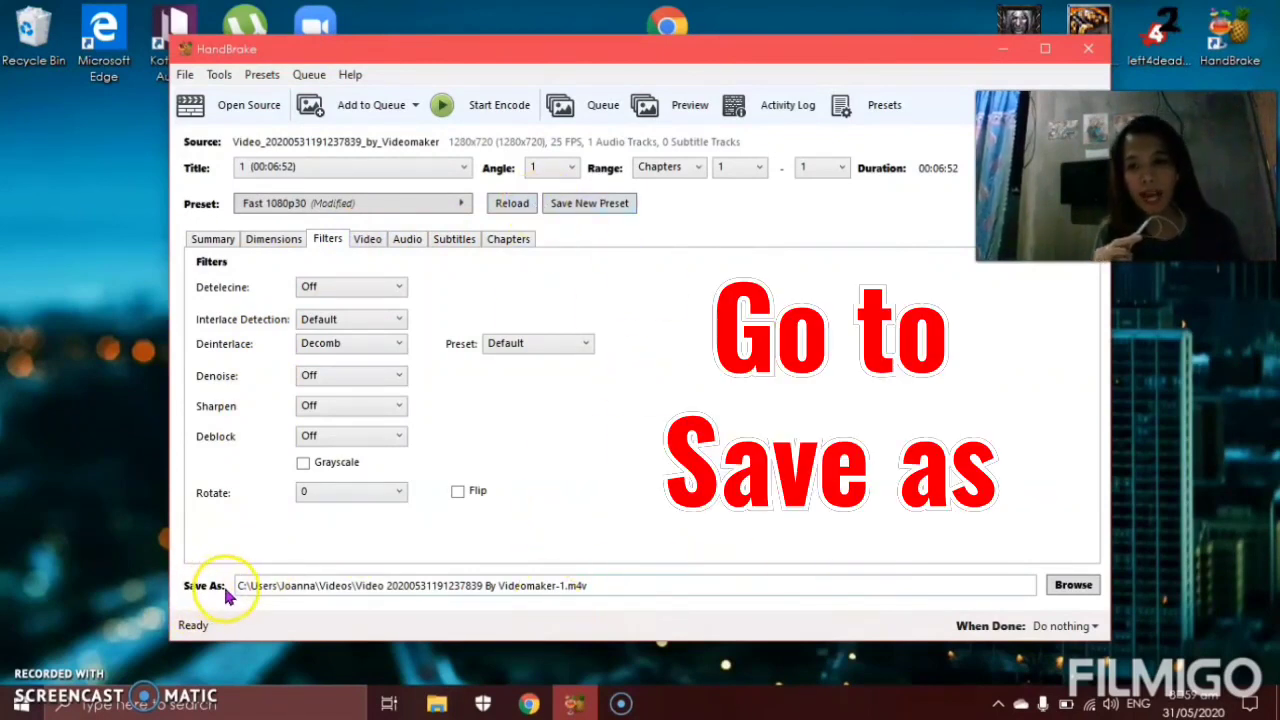
- Set the output file to FINAL LETRANG Mm in the Videos folder, replacing the existing file of that name
left_click(599, 588)
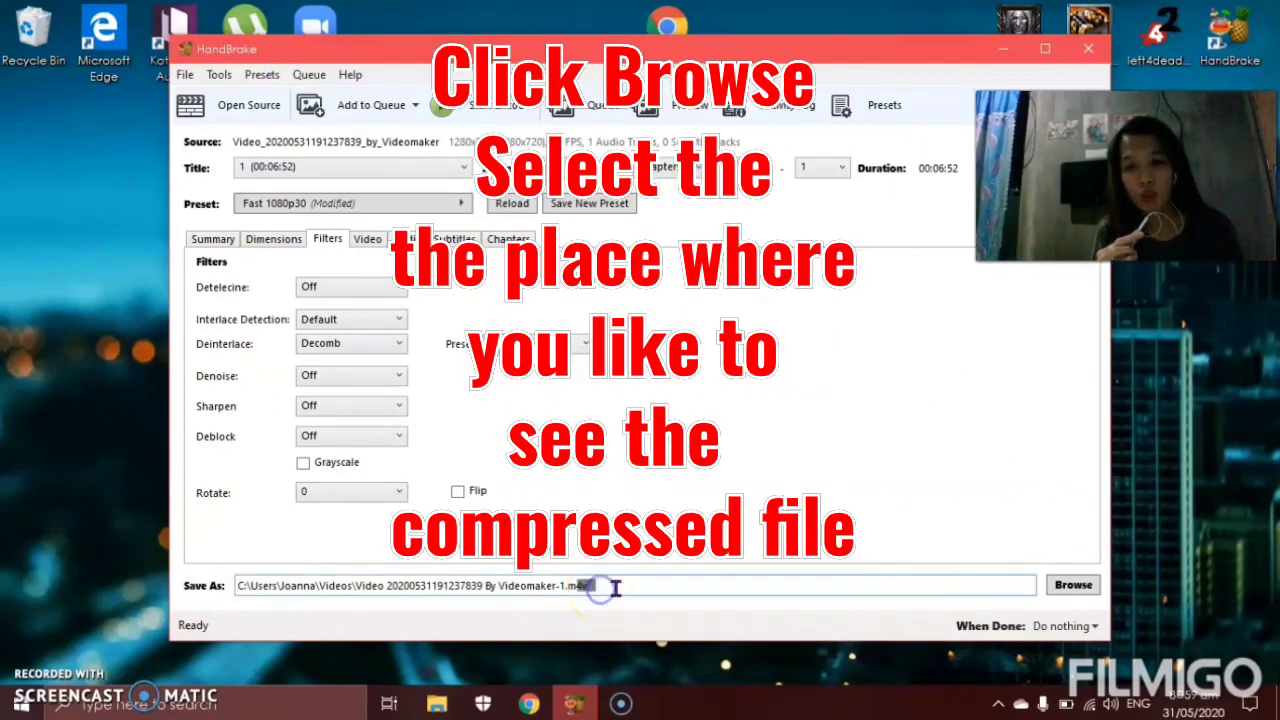
left_click(409, 586)
left_click(1073, 590)
left_click(1073, 590)
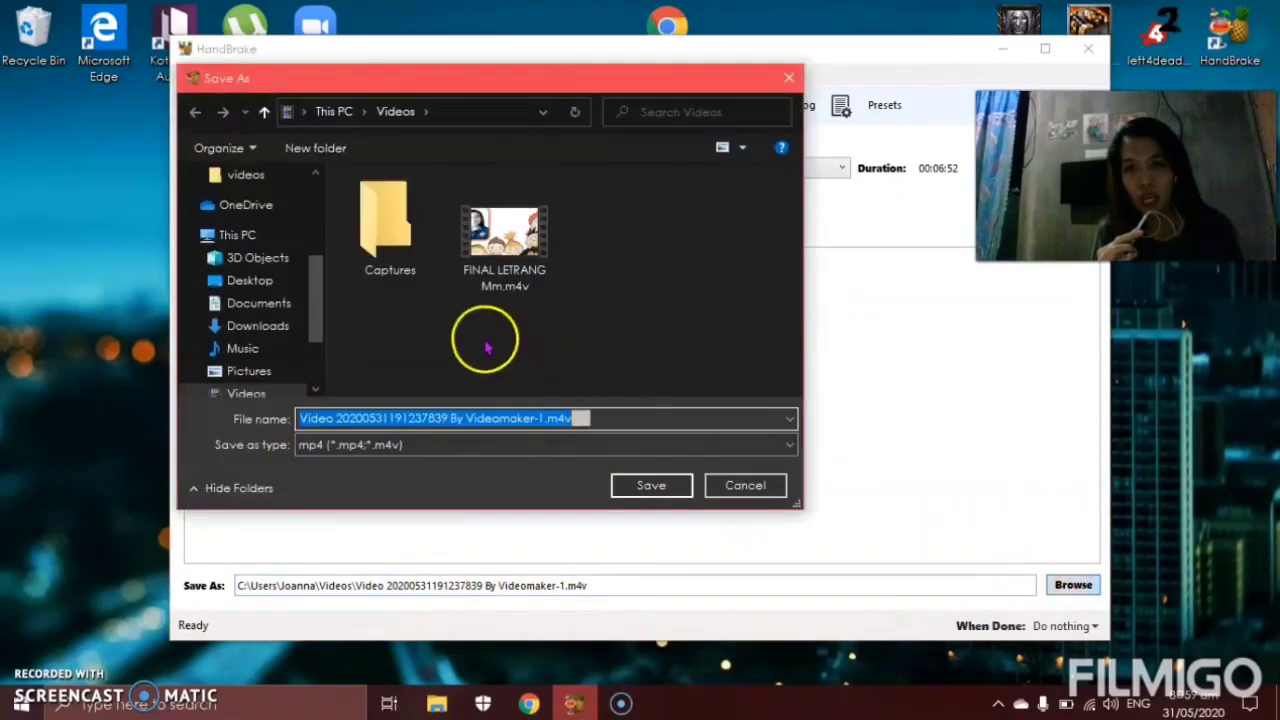
left_click_drag(310, 266, 314, 350)
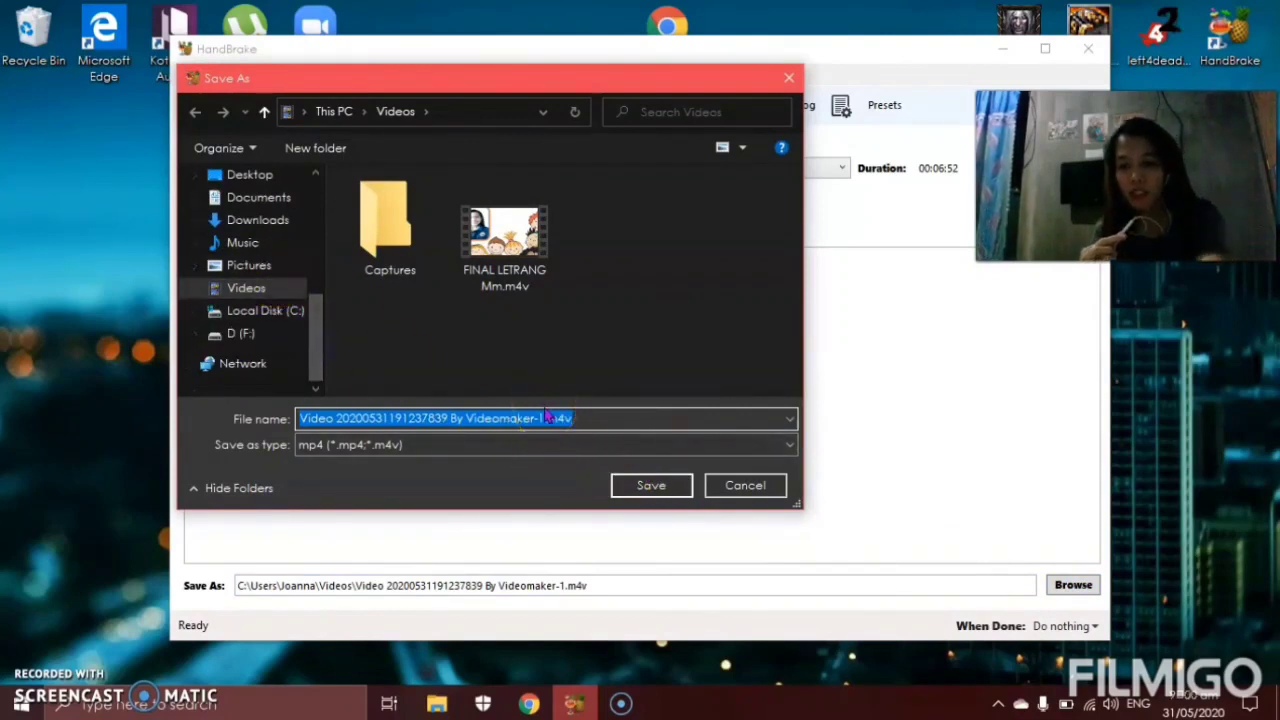
type("FINAL LETRANG Mm")
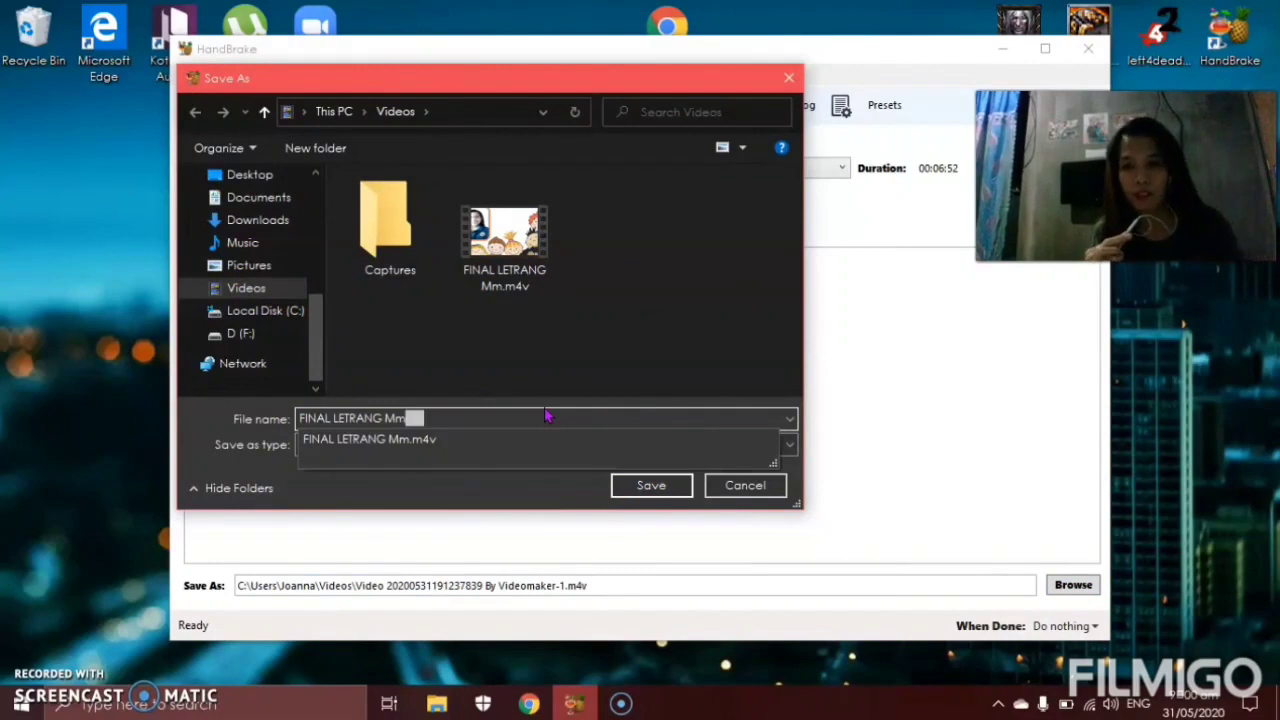
left_click(631, 486)
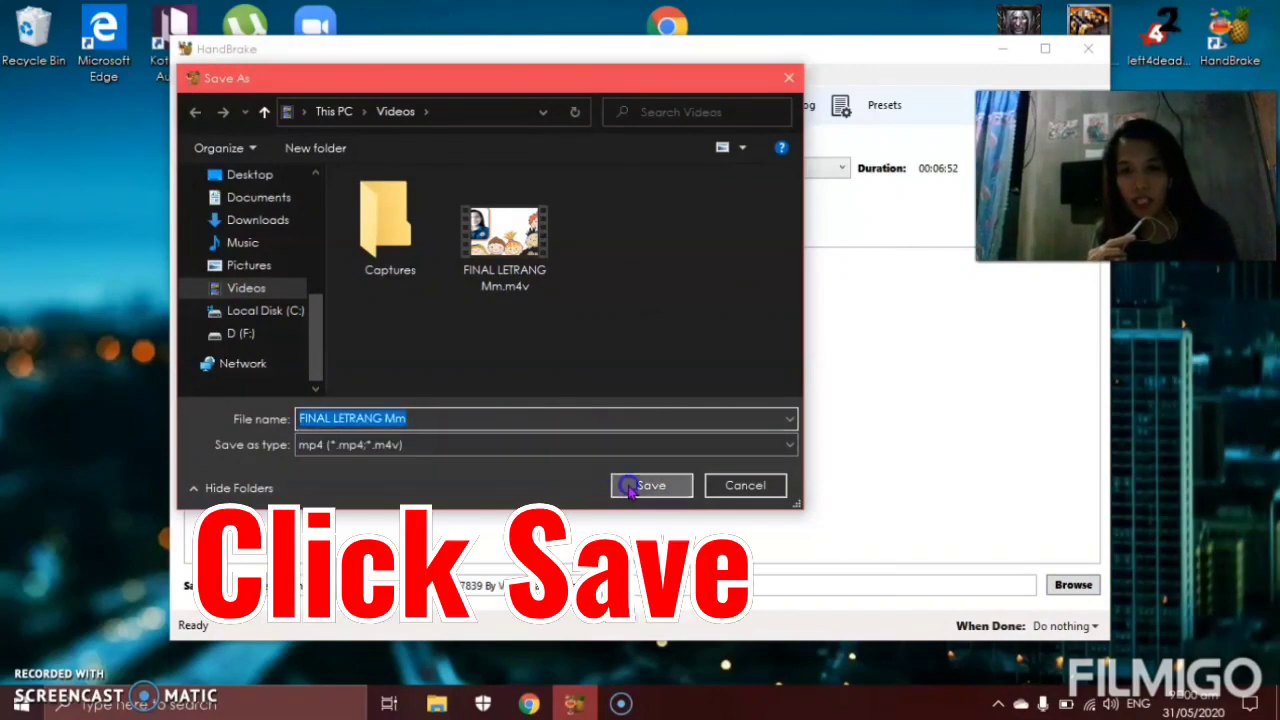
left_click(680, 423)
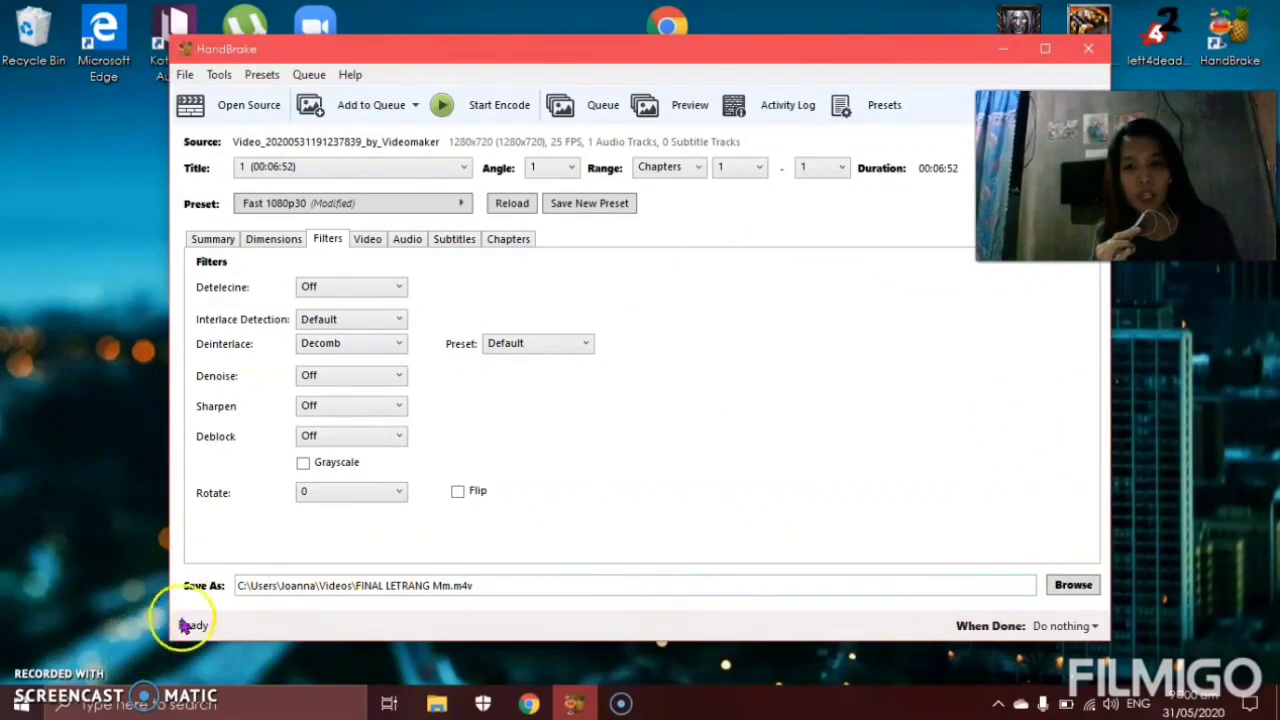
- Start encoding the video with the chosen settings
left_click(478, 102)
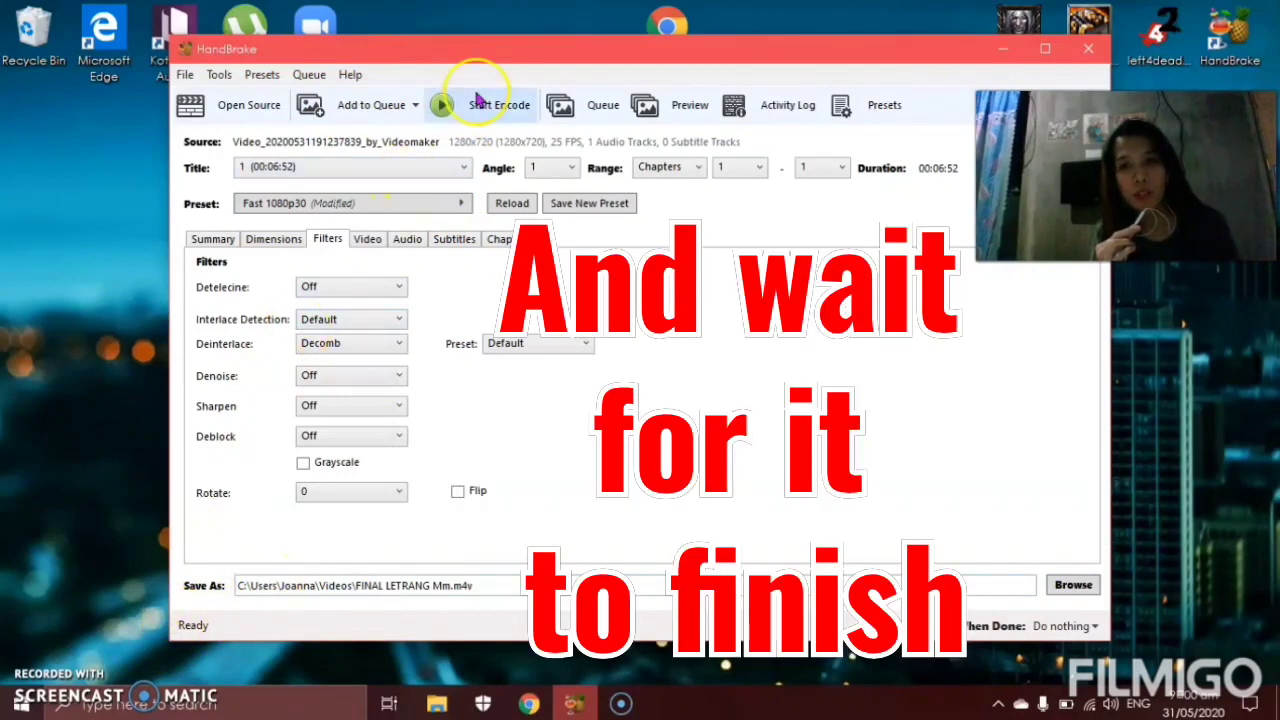
left_click(185, 74)
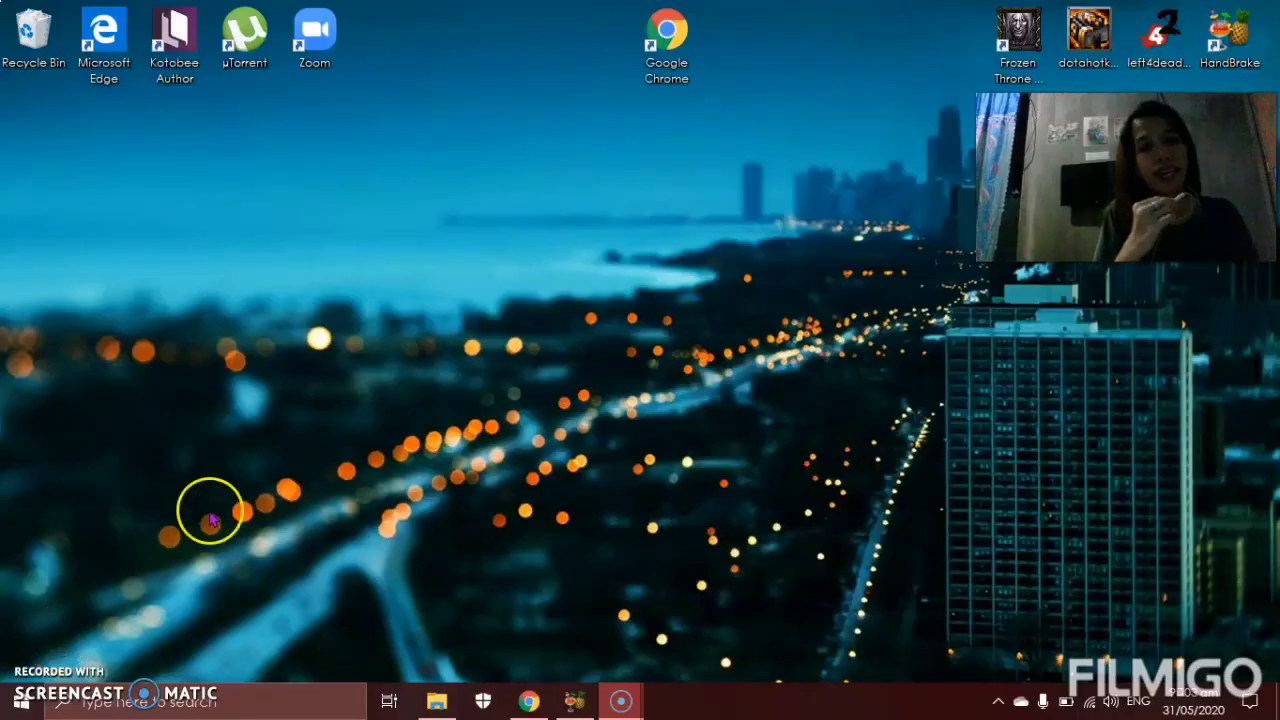
left_click(233, 450)
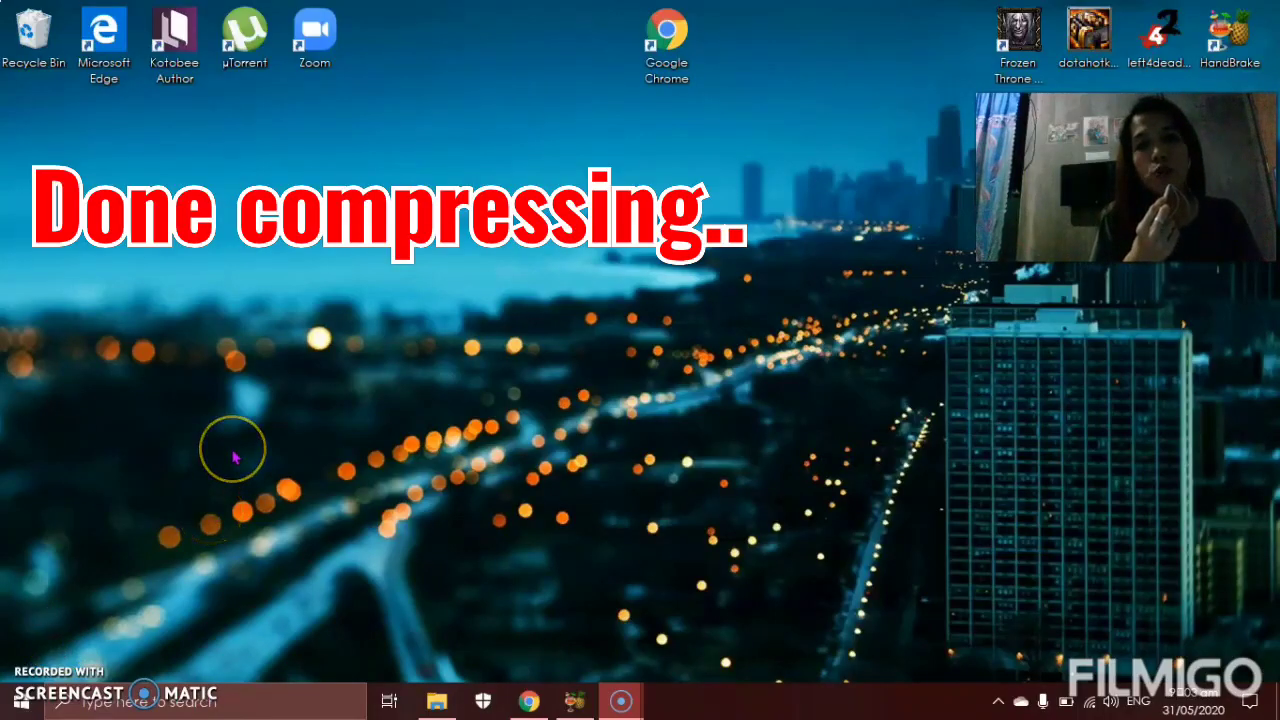
left_click(241, 458)
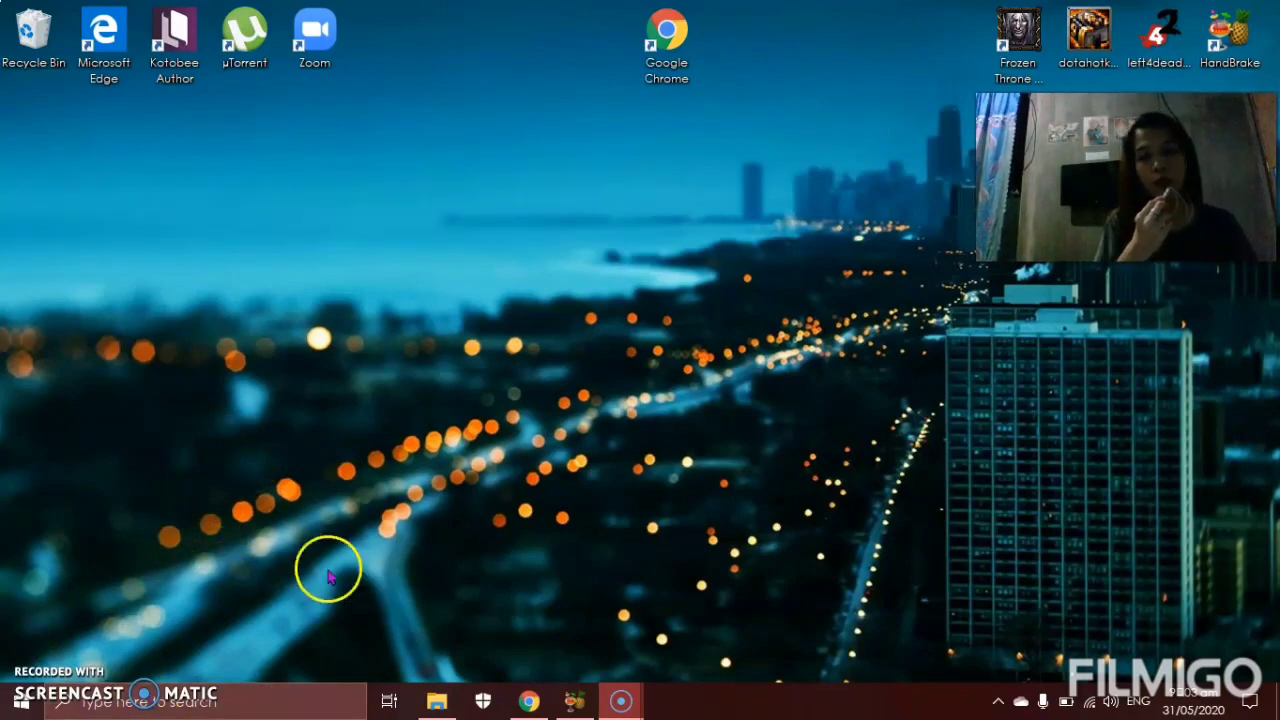
- In File Explorer, compare the file size of the compressed FINAL LETRANG Mm.m4v in Videos with the original video in Pictures
left_click(437, 700)
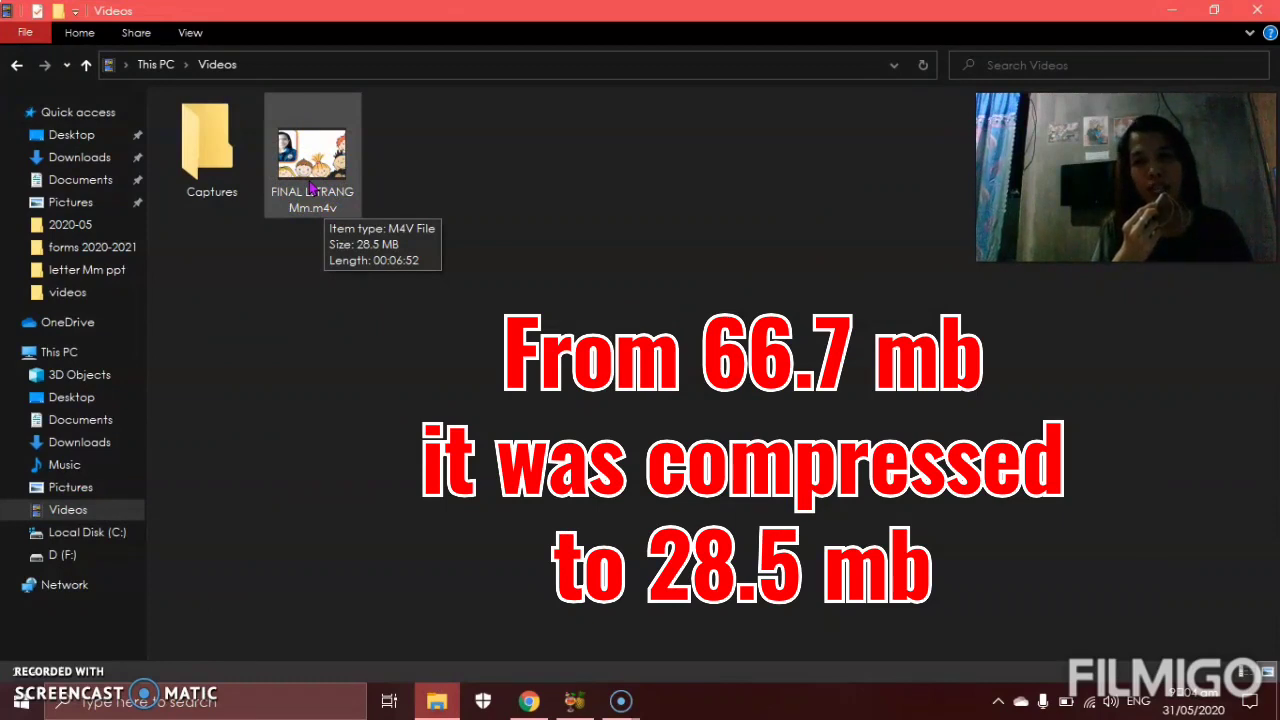
left_click(88, 204)
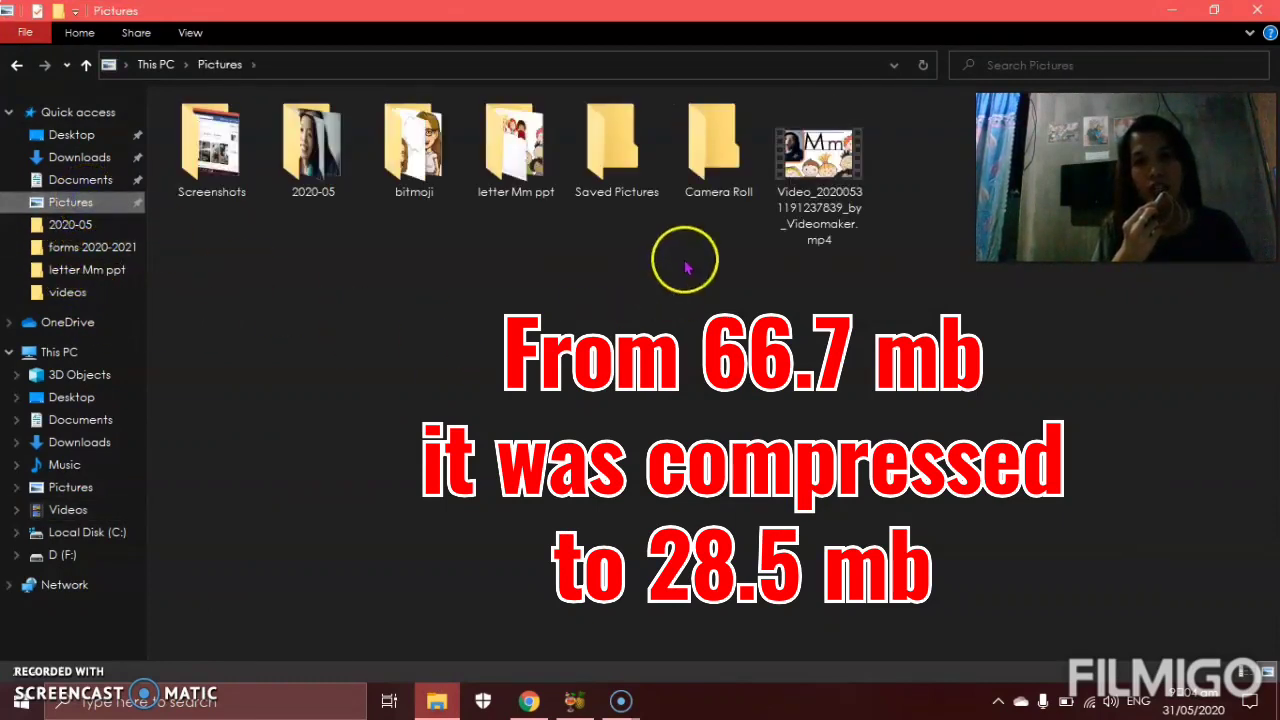
mouse_move(790, 187)
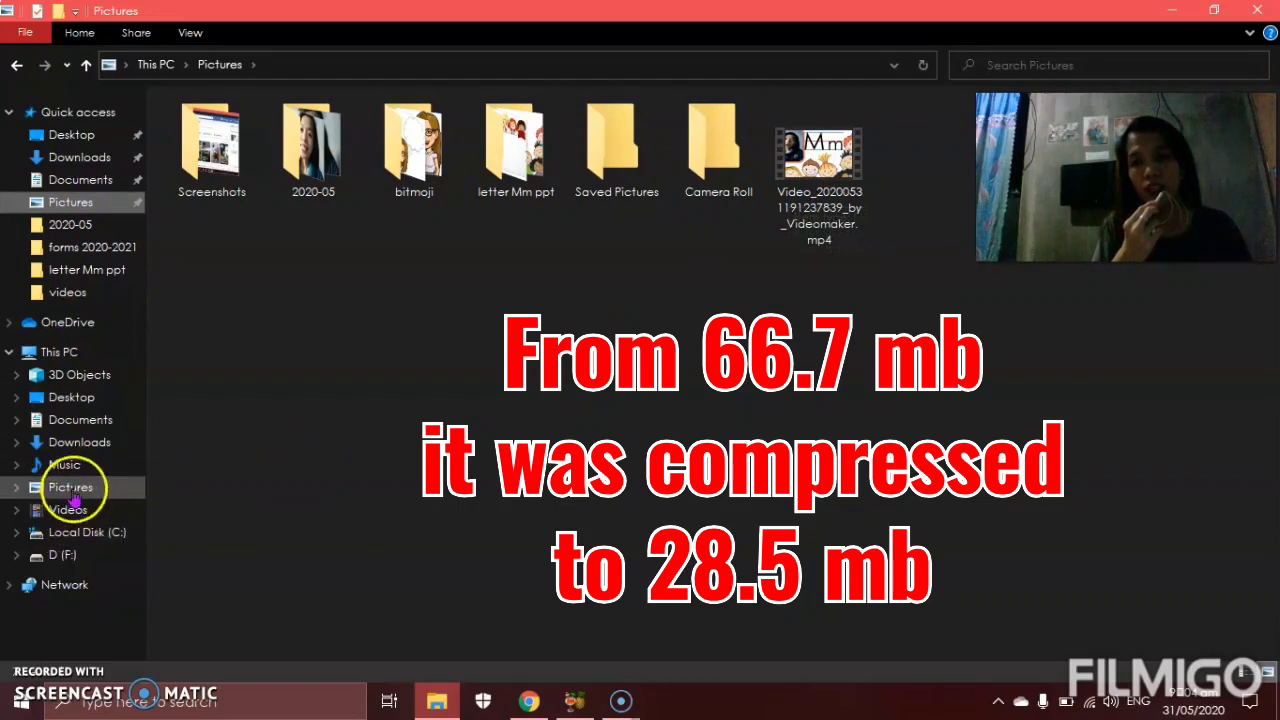
left_click(72, 490)
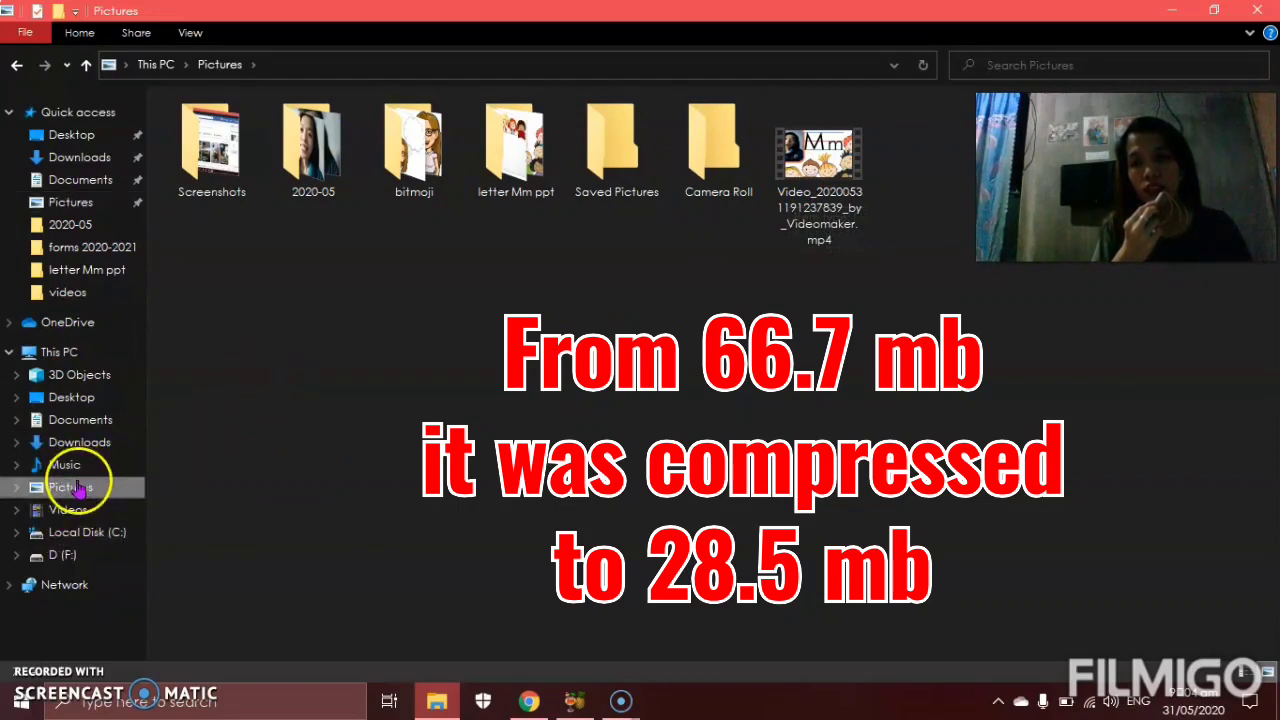
left_click(68, 509)
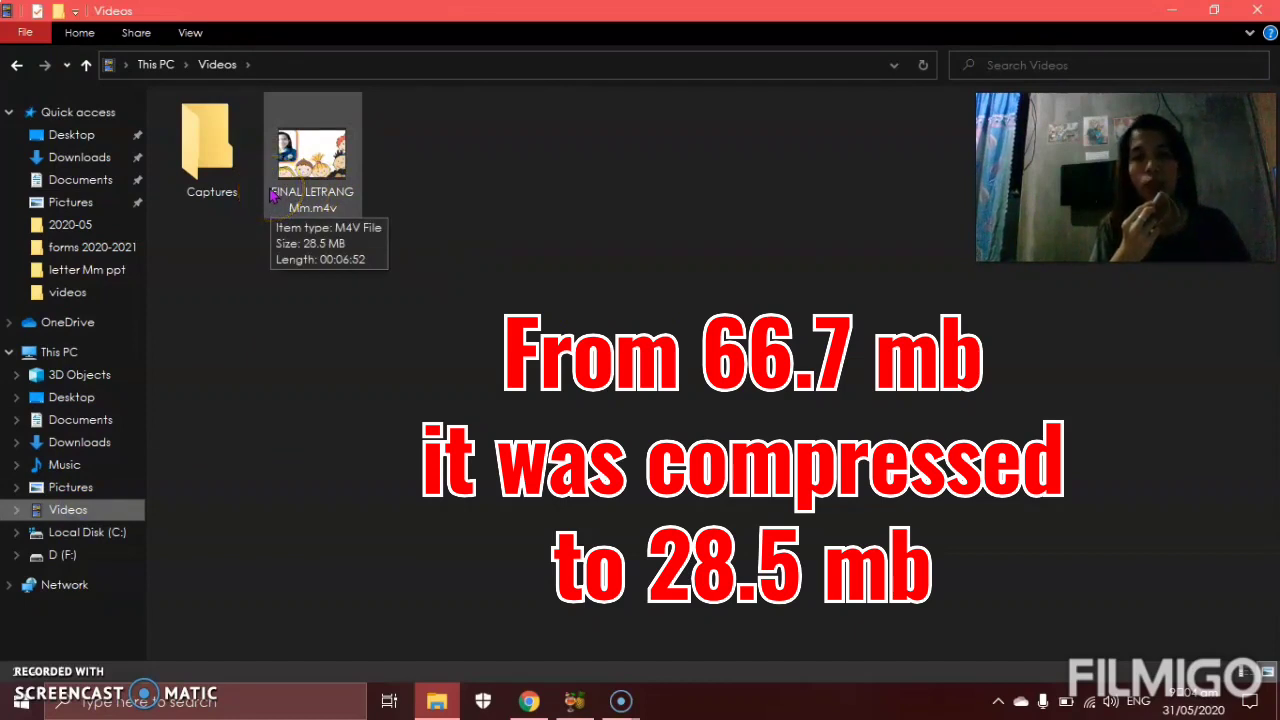
left_click(281, 176)
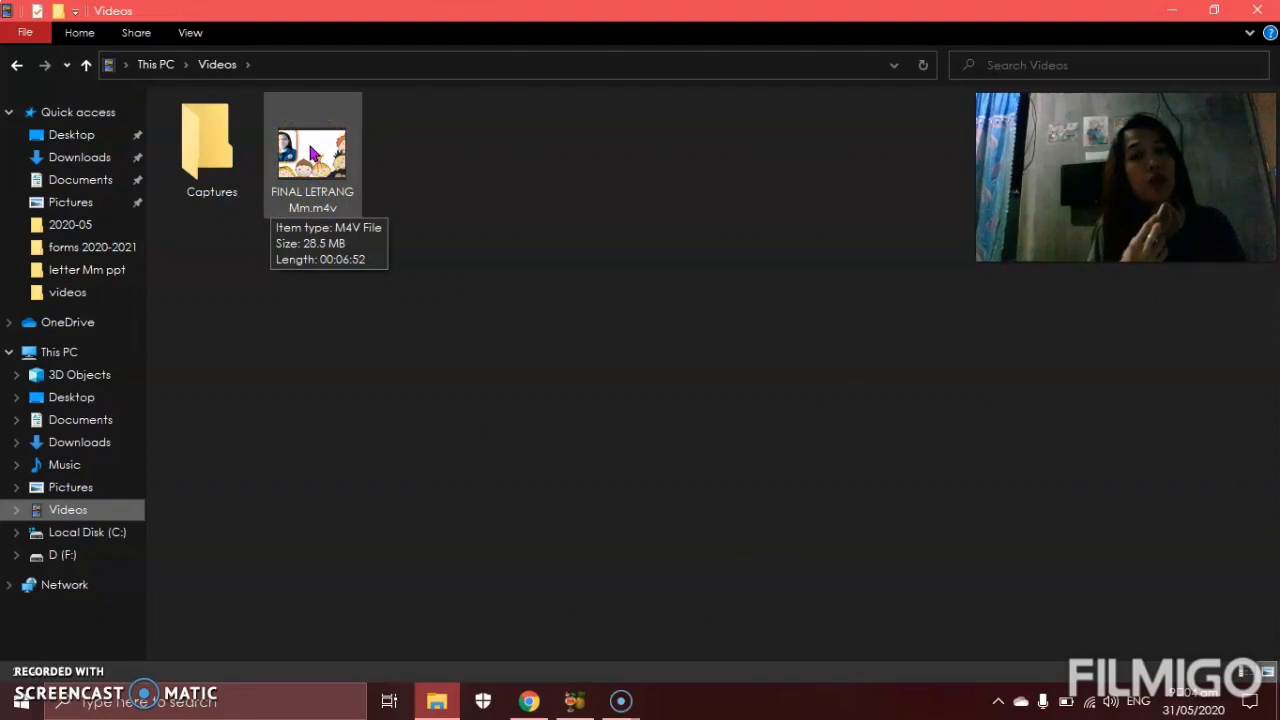
- Open the compressed FINAL LETRANG Mm.m4v for playback to check its quality, minimizing the Videos folder window
left_click(312, 172)
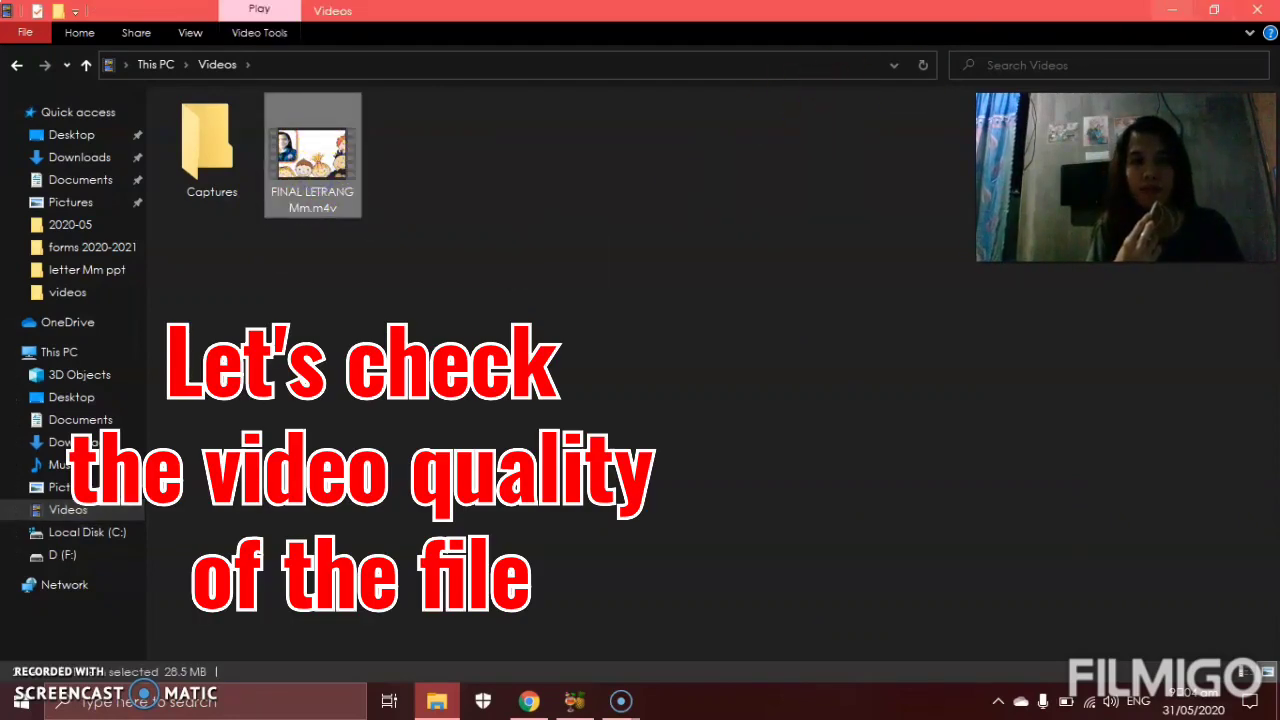
left_click(1172, 9)
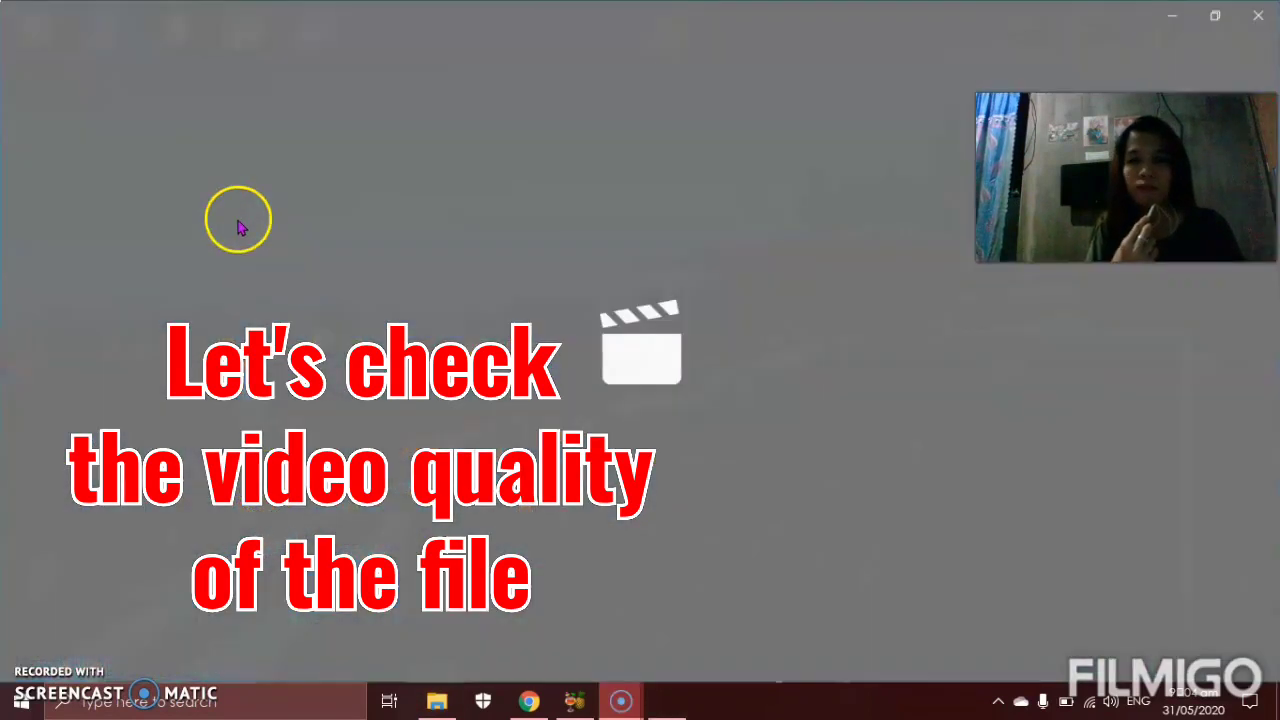